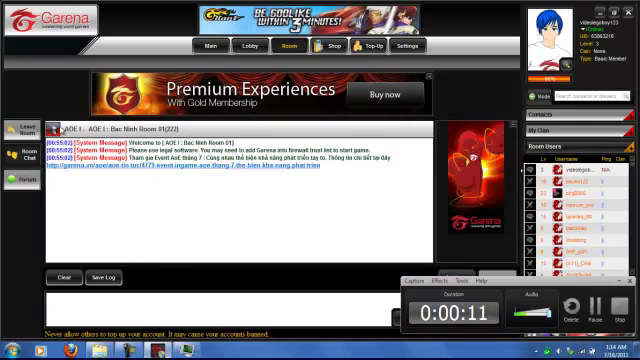
# - Confirm leaving the AOE I Bac Ninh Room 01 chat room
pyautogui.click(20, 130)
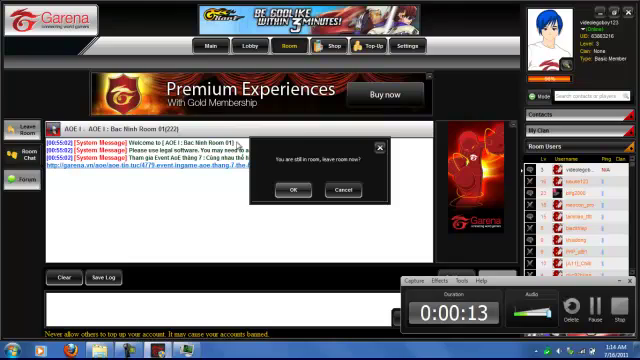
# - Show the AOE I room list from the lobby, starting with Taiwan rooms
pyautogui.click(293, 190)
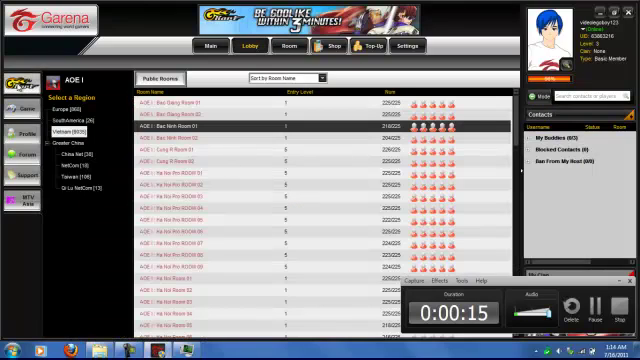
pyautogui.click(22, 82)
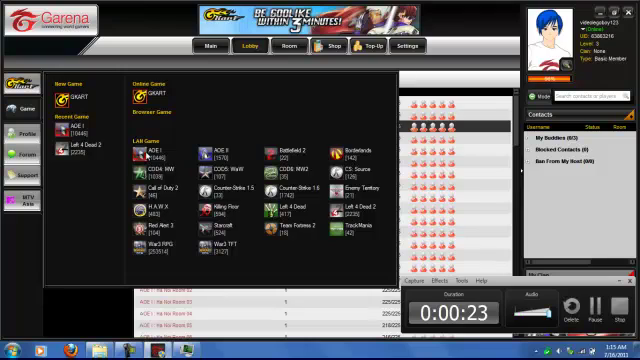
pyautogui.click(150, 151)
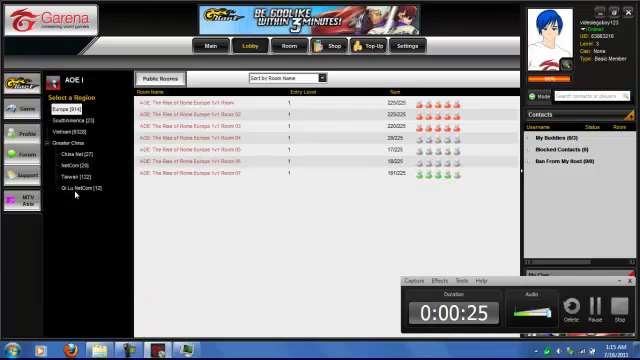
pyautogui.click(72, 176)
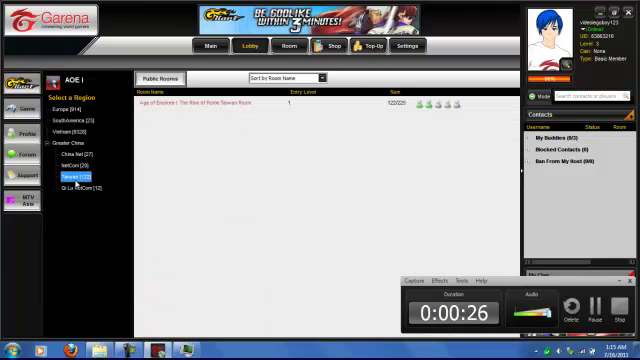
# - Browse Vietnam and Europe AOE I rooms and join Europe 1v1 Room 03
pyautogui.click(65, 131)
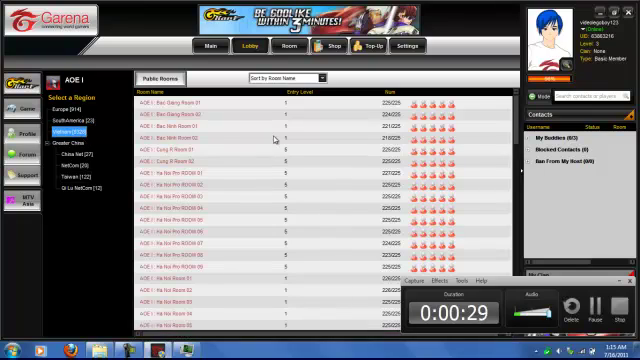
pyautogui.click(65, 108)
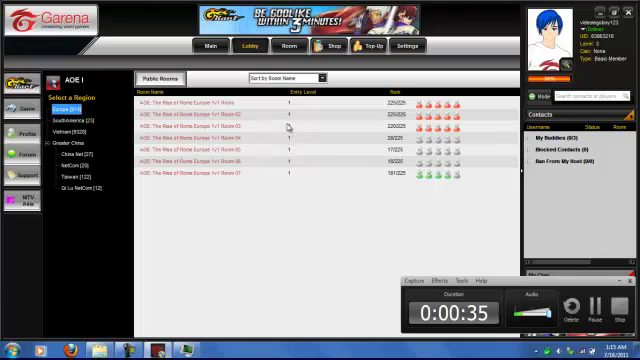
pyautogui.doubleClick(289, 127)
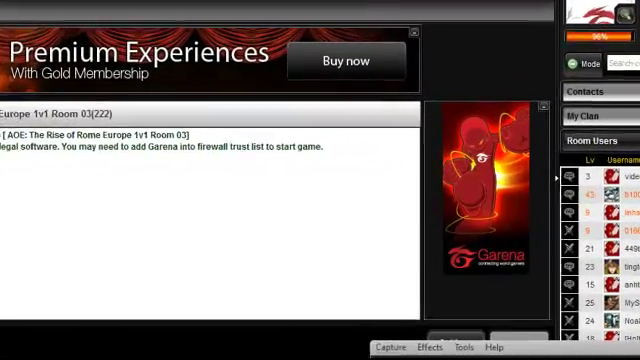
# - Set EMPIRESX from the Age of Empires folder as the AOE I game executable
pyautogui.click(457, 350)
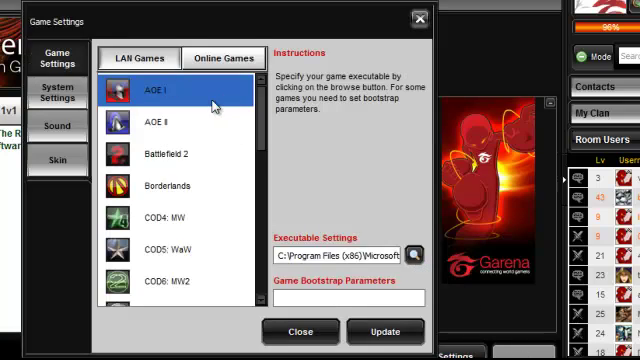
pyautogui.click(413, 254)
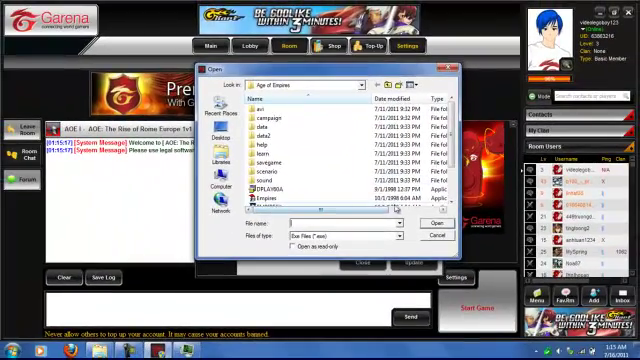
pyautogui.click(268, 197)
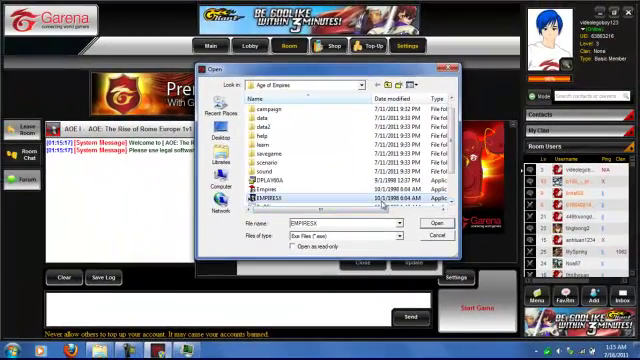
pyautogui.click(437, 223)
# - Close the Game Settings dialog
pyautogui.click(363, 262)
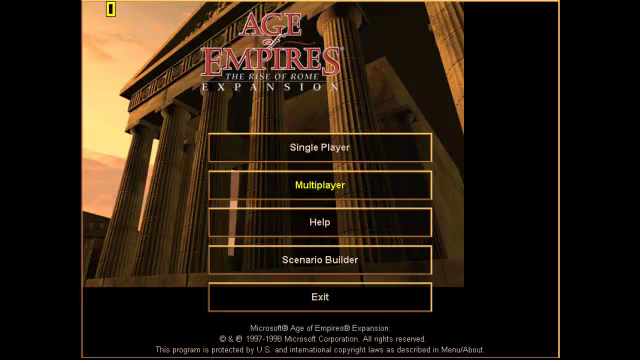
# - Open Multiplayer from the Rise of Rome main menu
pyautogui.click(320, 184)
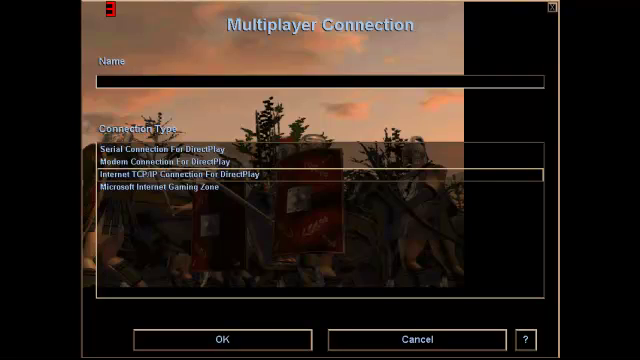
pyautogui.write('videolegoboy123')
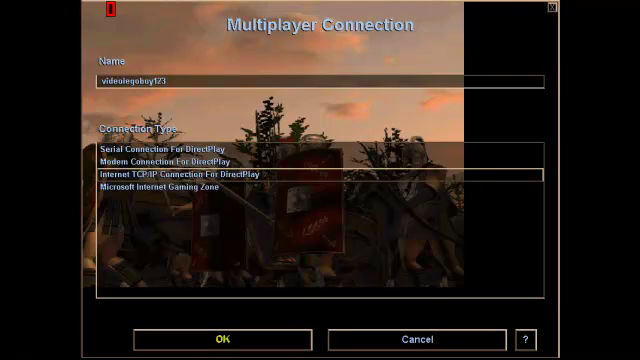
# - Confirm the player name and TCP/IP connection, then choose Create for a new game
pyautogui.click(222, 339)
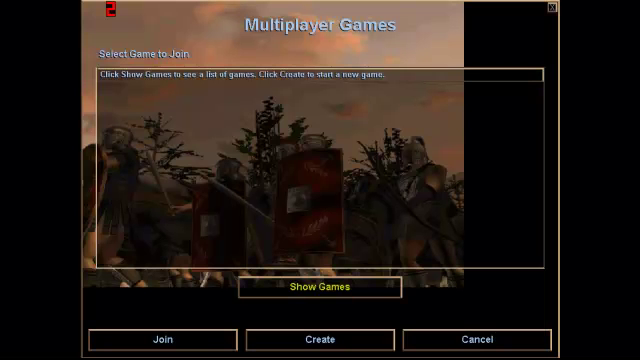
pyautogui.click(320, 339)
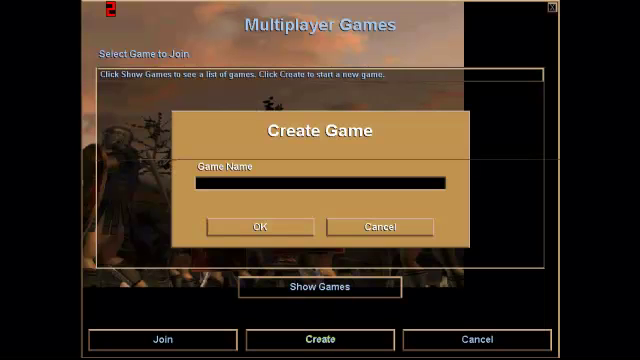